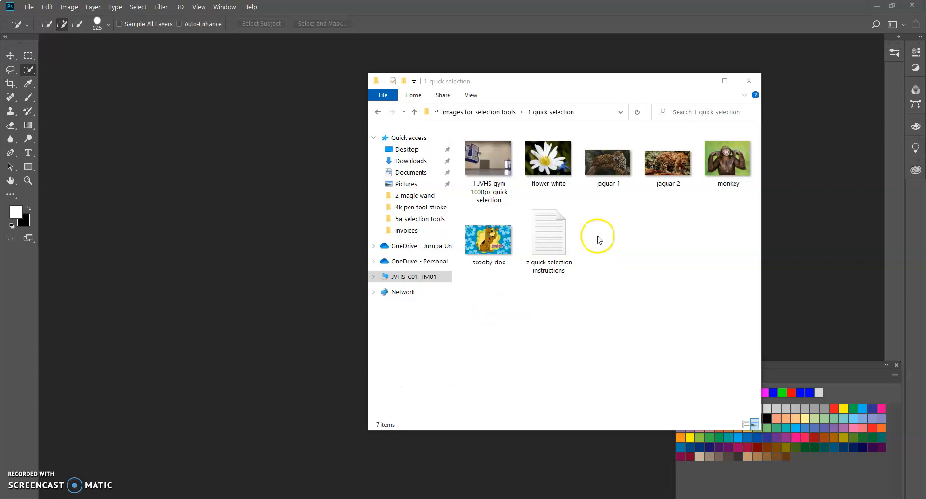
Step: Open the "1 JVHS gym 1000px quick selection" image from File Explorer in Photoshop and float it in its own window
left_click(557, 88)
left_click_drag(557, 89, 556, 78)
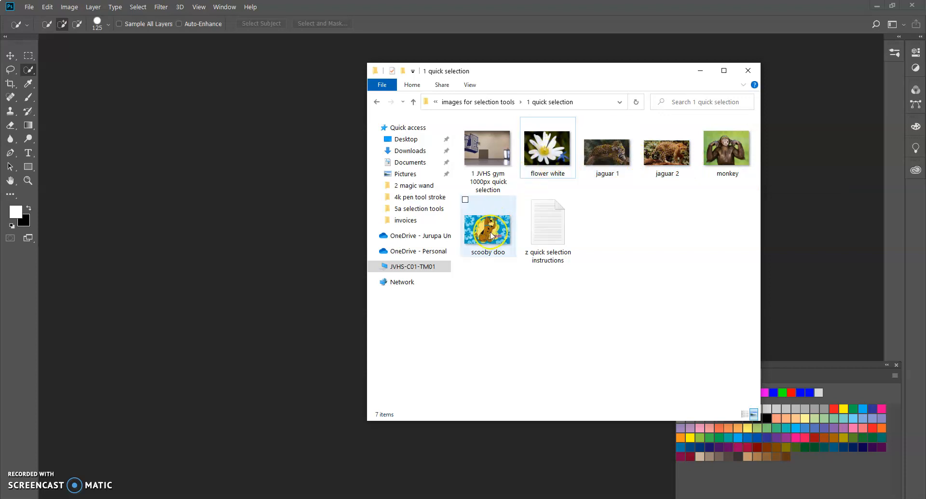
left_click_drag(492, 73, 526, 67)
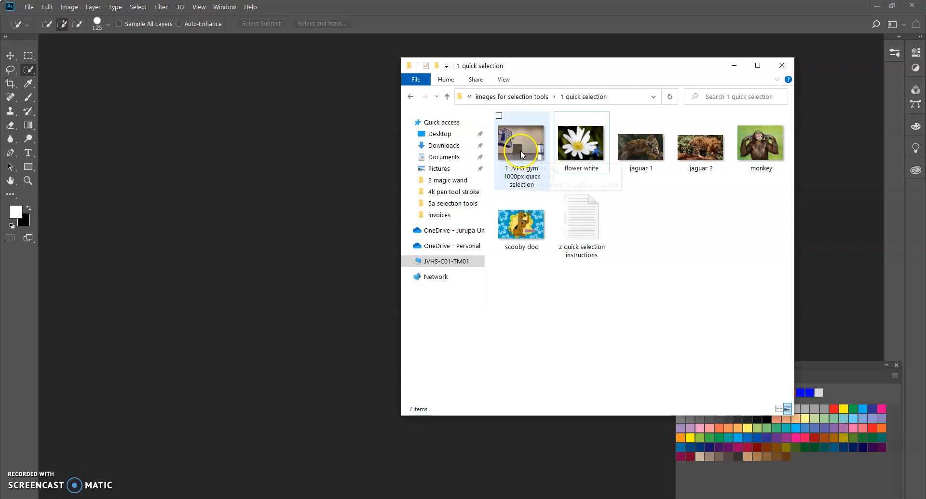
left_click_drag(521, 146, 307, 166)
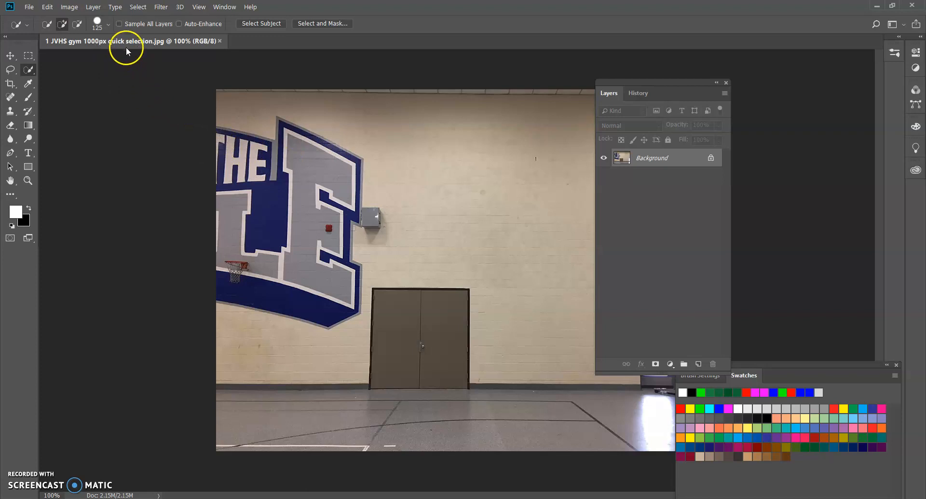
mouse_move(128, 43)
left_mouse_down()
mouse_move(139, 68)
mouse_move(138, 53)
left_mouse_up()
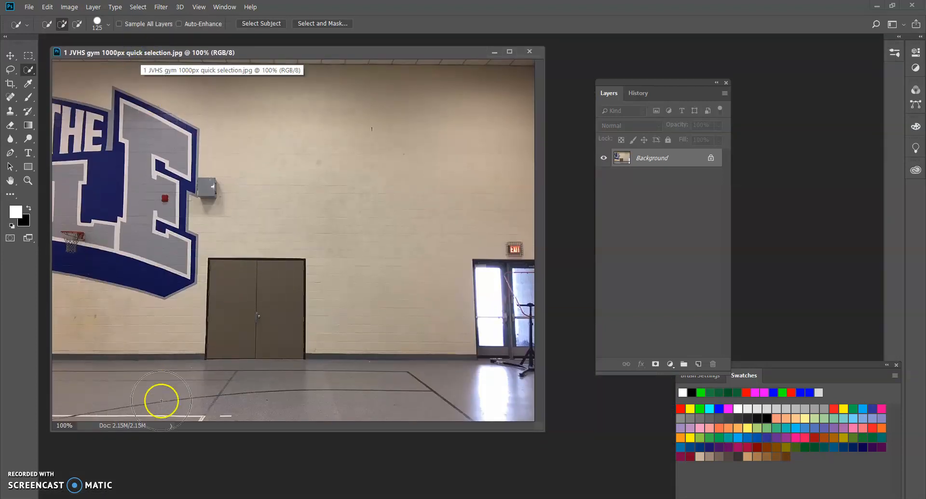
Step: Open the "flower white" image from File Explorer in Photoshop, float its window, and move the Layers panel clear of it
left_click(300, 498)
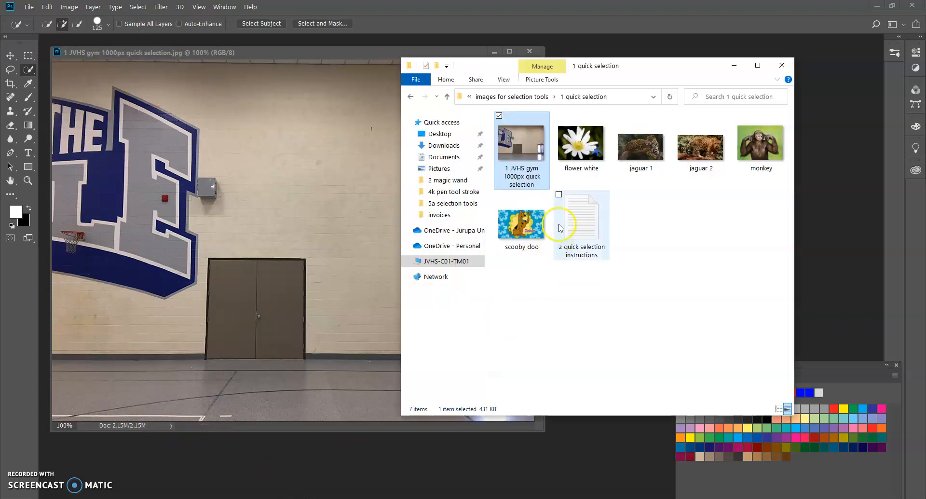
left_click_drag(583, 149, 367, 474)
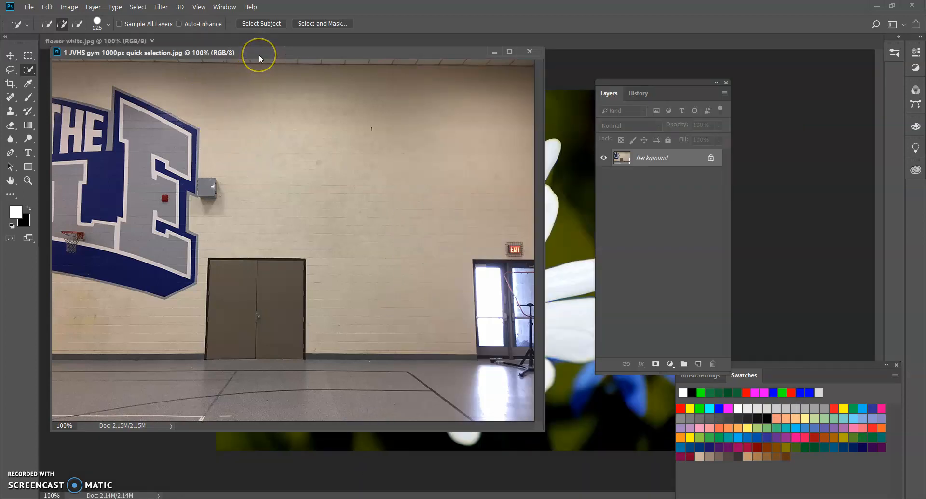
left_click(114, 41)
left_click_drag(115, 48, 252, 75)
left_click(610, 51)
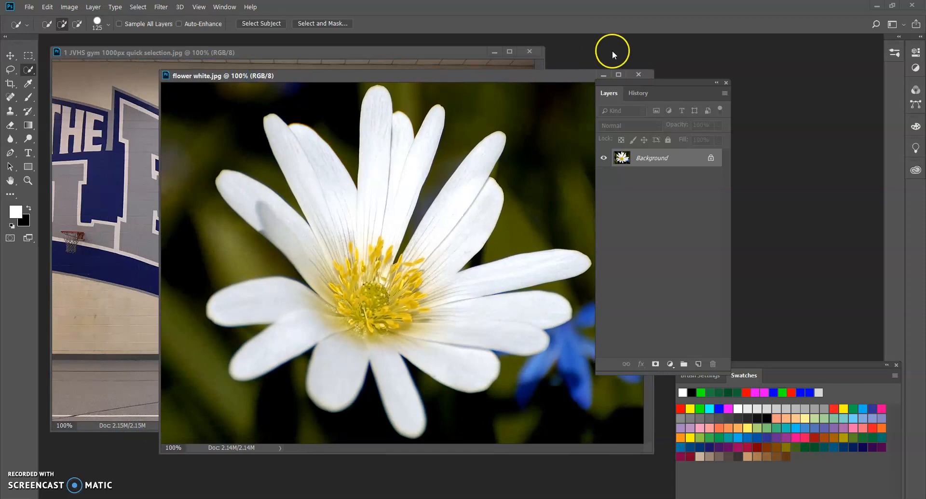
left_click_drag(626, 82, 703, 76)
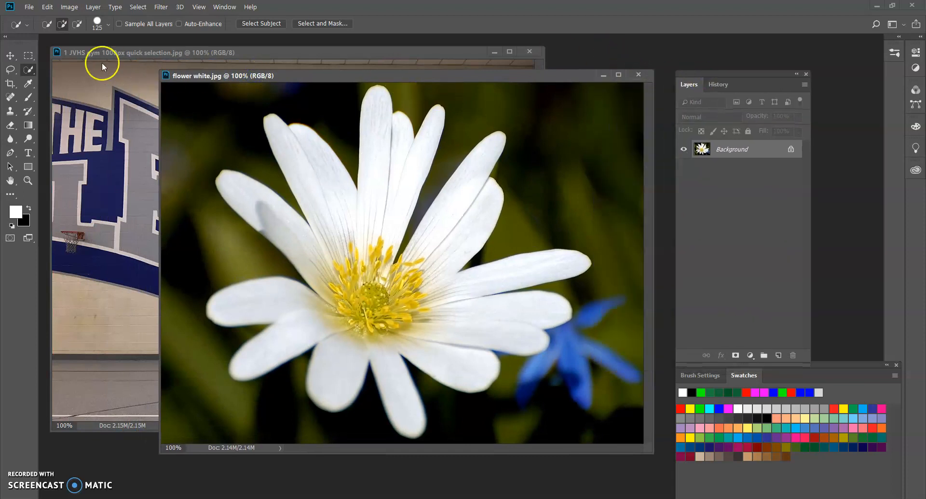
Step: Activate the Quick Selection Tool and set its brush size to 45 for the flower image
left_click(28, 70)
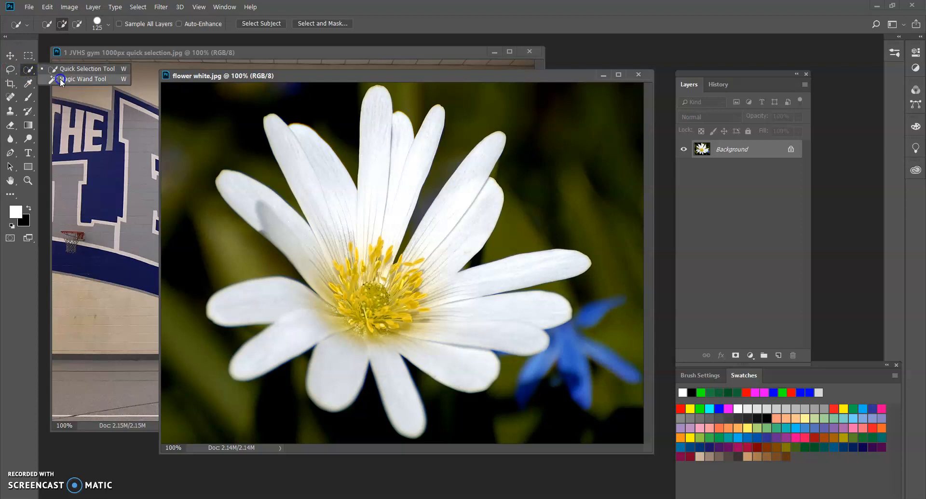
left_click(63, 71)
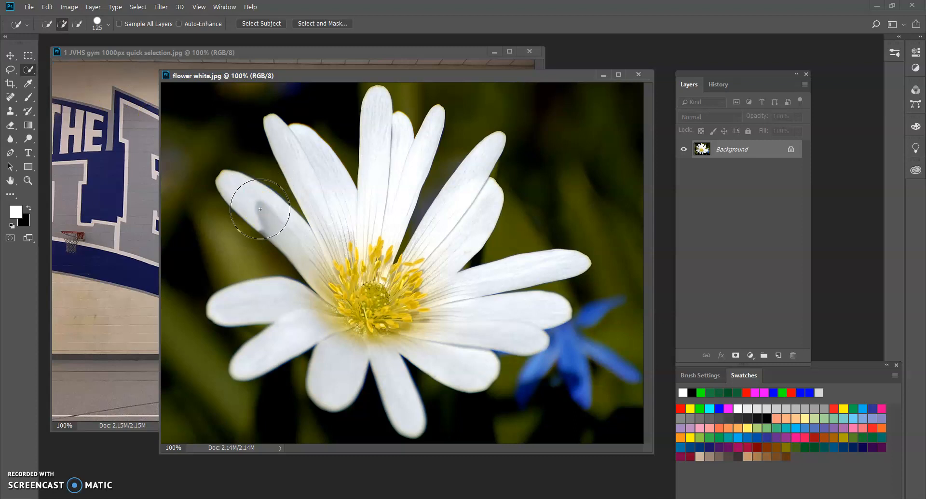
key("bracketleft")
key("bracketleft")
key("bracketleft")
key("bracketleft")
key("bracketleft")
key("bracketright")
key("bracketright")
key("bracketright")
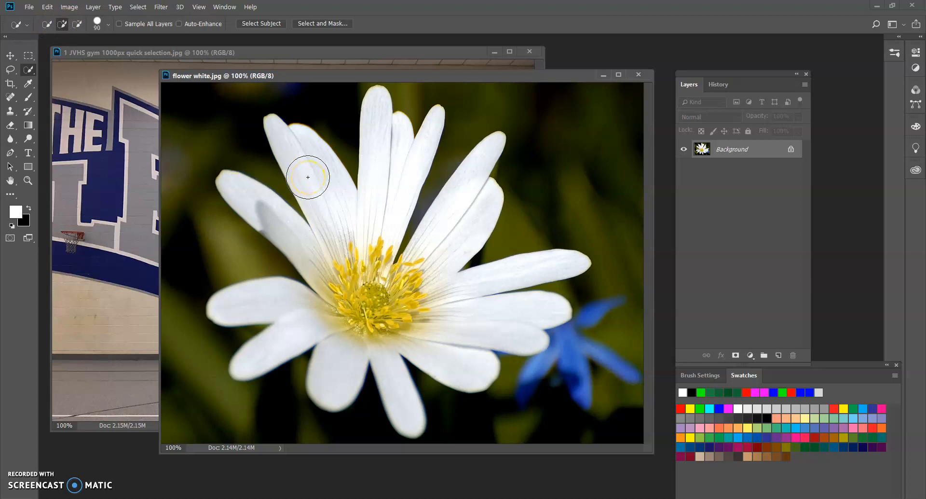
key("bracketleft")
key("bracketleft")
key("bracketleft")
key("bracketleft")
Step: Select the entire white flower, including all its petals and the yellow centre, with Quick Selection strokes
left_click_drag(305, 185, 297, 160)
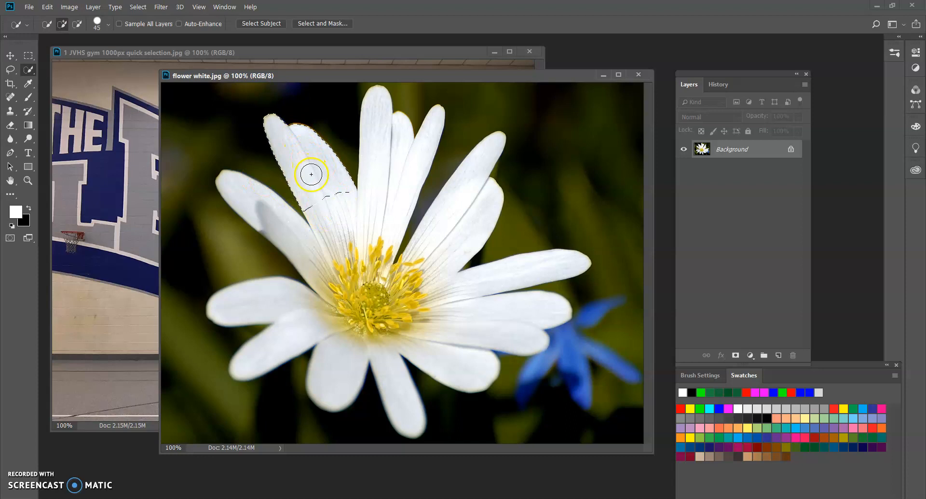
left_click_drag(354, 235, 368, 214)
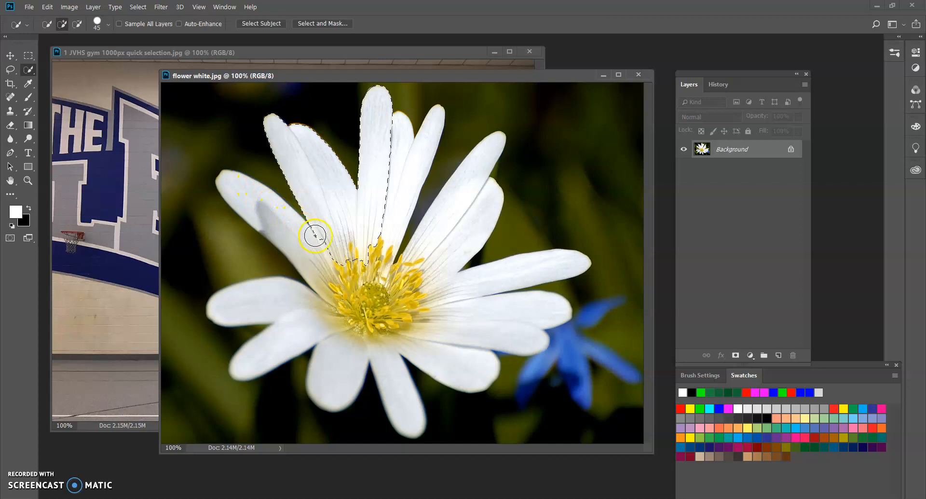
left_click_drag(332, 253, 297, 240)
mouse_move(339, 303)
left_mouse_down()
mouse_move(311, 308)
mouse_move(334, 312)
mouse_move(337, 352)
mouse_move(378, 345)
mouse_move(387, 367)
left_mouse_up()
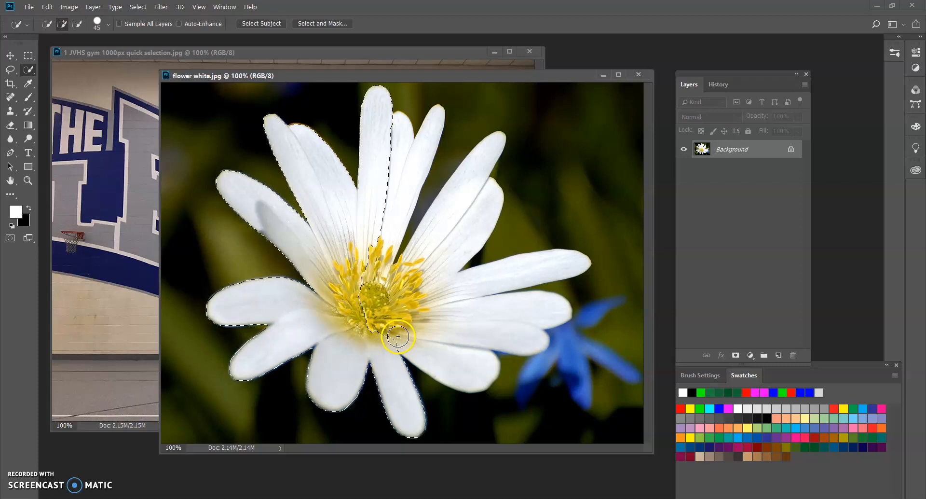
key("bracketright")
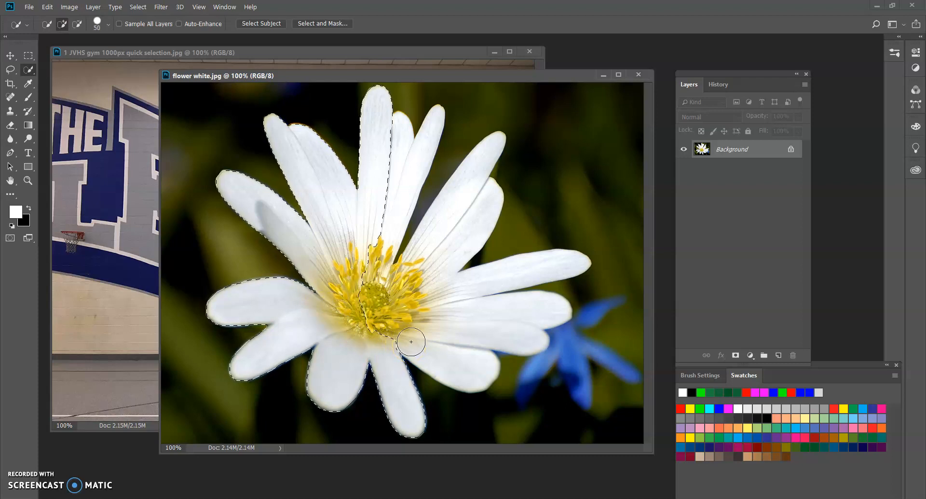
key("bracketleft")
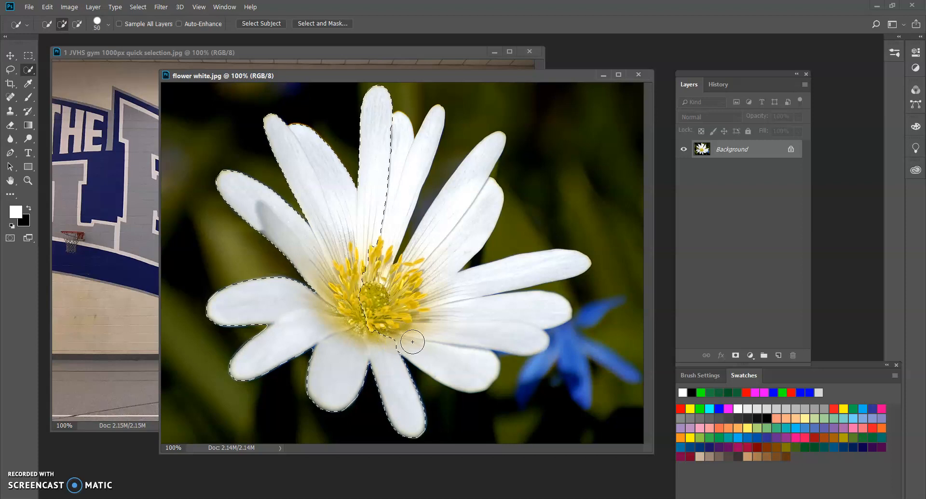
mouse_move(444, 343)
left_mouse_down()
mouse_move(480, 331)
mouse_move(455, 290)
mouse_move(486, 284)
mouse_move(445, 293)
mouse_move(445, 235)
mouse_move(430, 262)
left_mouse_up()
mouse_move(414, 177)
left_mouse_down()
mouse_move(418, 151)
mouse_move(407, 180)
left_mouse_up()
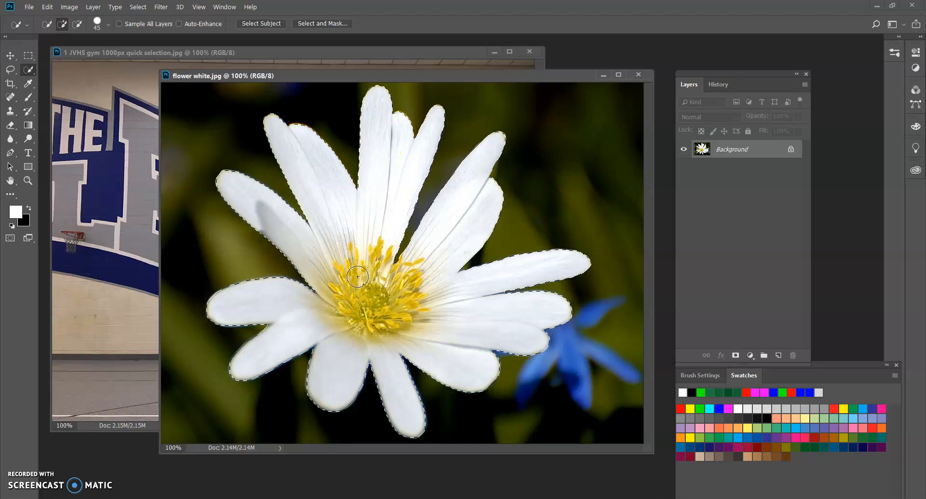
Step: Move the selected flower into the gym image with the Move tool, shifting the flower window aside to make room
left_click_drag(277, 77, 415, 86)
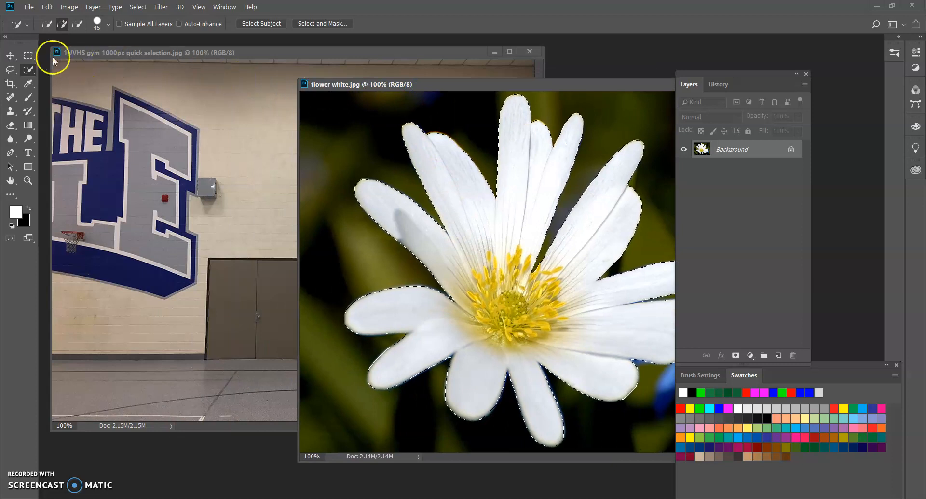
left_click(10, 56)
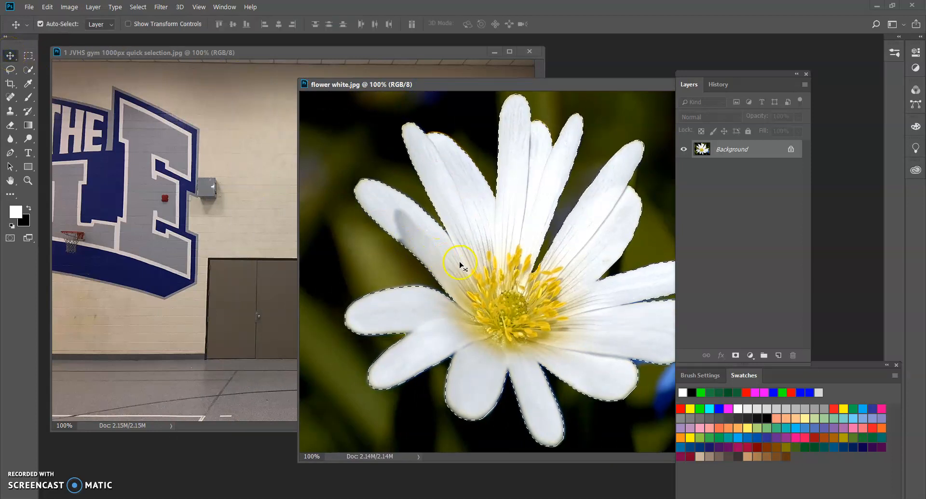
left_click_drag(458, 261, 223, 251)
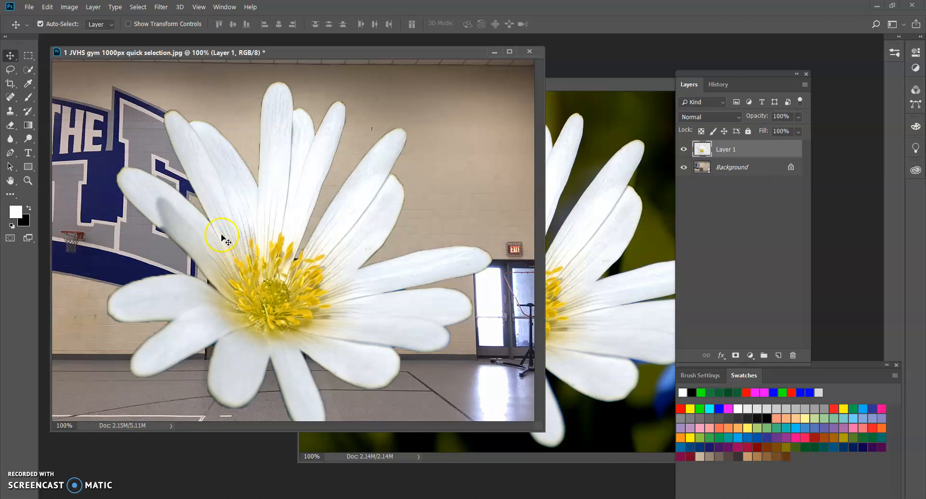
Step: Scale the flower to about 26% with Free Transform and place it on the gym wall above the brown double doors
left_click(47, 8)
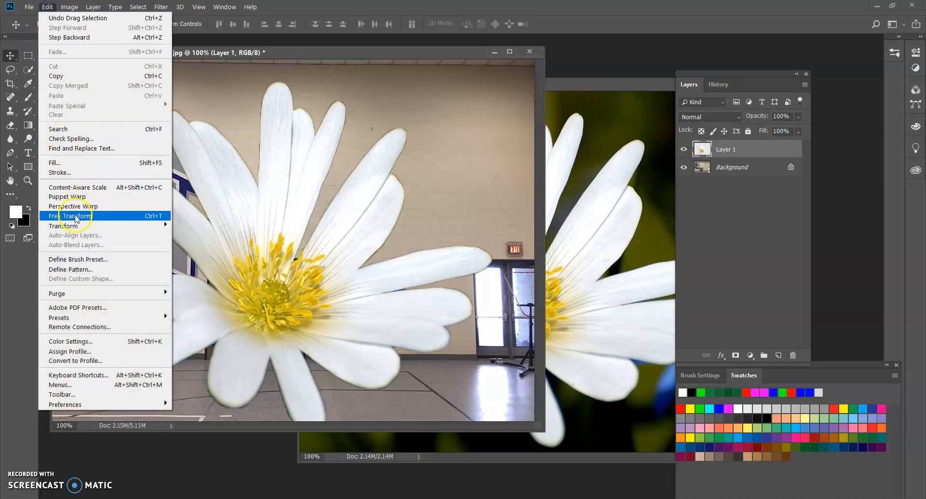
left_click(148, 220)
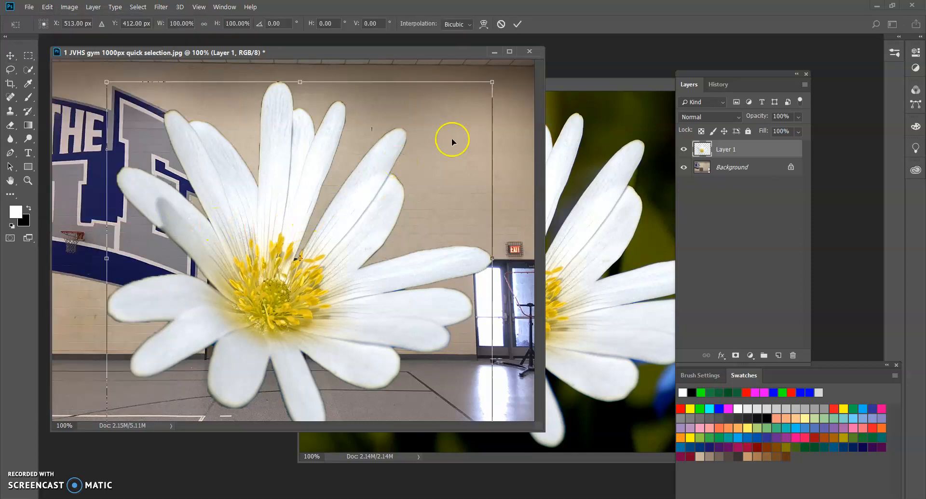
left_click_drag(490, 83, 183, 322)
left_click(164, 399)
left_click_drag(164, 399, 288, 189)
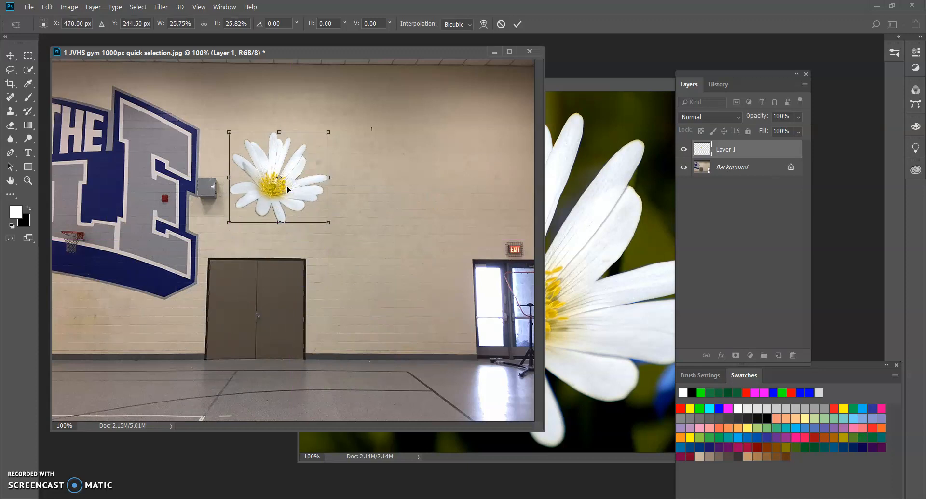
key("Return")
left_click_drag(287, 186, 282, 155)
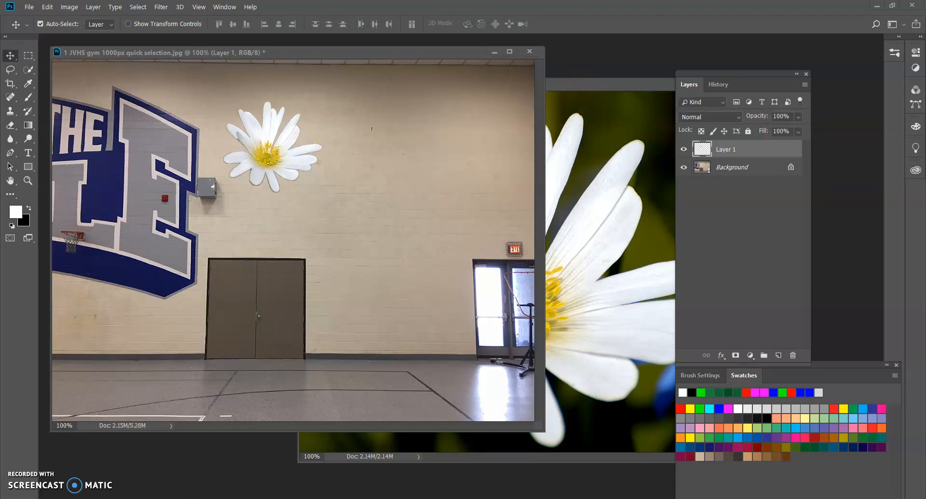
Step: Open the "monkey" image from File Explorer in Photoshop and float it in its own window
key("alt+Tab")
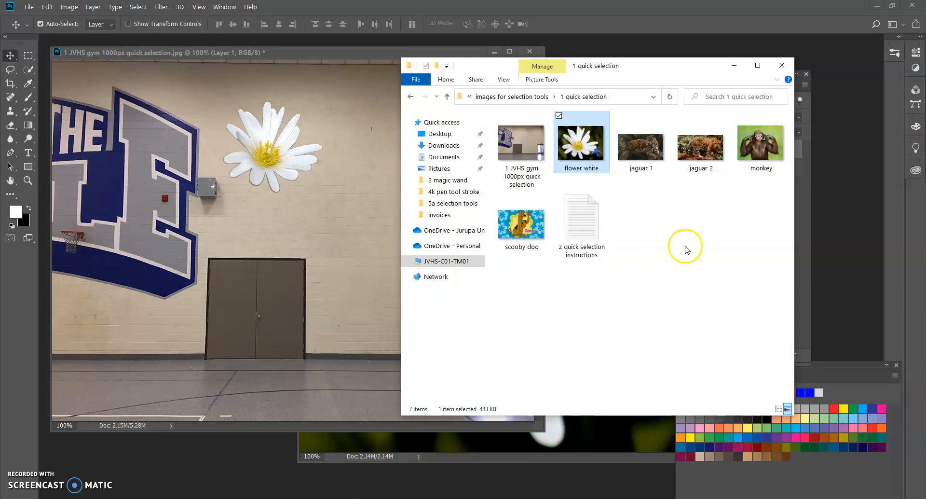
left_click(760, 147)
left_click_drag(759, 142, 171, 468)
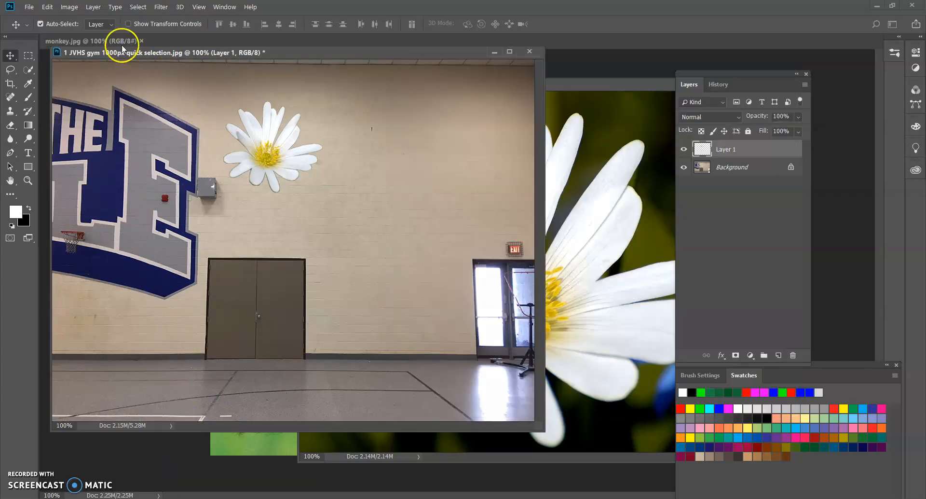
left_click_drag(81, 43, 224, 81)
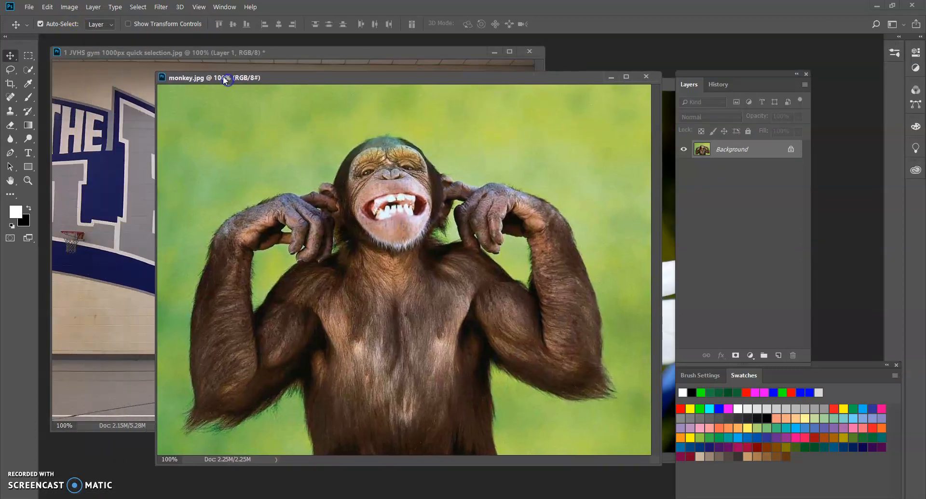
Step: Select the whole monkey with the Quick Selection Tool, undoing the stroke that spills into the green background
left_click(30, 69)
mouse_move(368, 410)
left_mouse_down()
mouse_move(354, 378)
mouse_move(416, 320)
mouse_move(327, 304)
mouse_move(391, 285)
mouse_move(434, 327)
mouse_move(428, 399)
mouse_move(346, 380)
mouse_move(326, 328)
mouse_move(263, 366)
mouse_move(216, 368)
mouse_move(219, 290)
mouse_move(238, 242)
mouse_move(270, 213)
left_mouse_up()
mouse_move(342, 296)
left_mouse_down()
mouse_move(403, 333)
mouse_move(367, 306)
mouse_move(325, 243)
left_mouse_up()
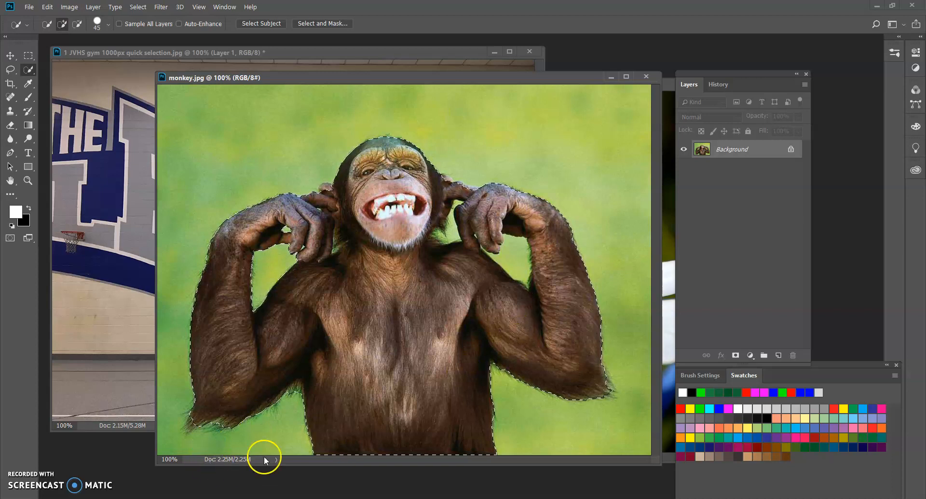
mouse_move(198, 405)
left_mouse_down()
mouse_move(194, 344)
mouse_move(209, 244)
left_mouse_up()
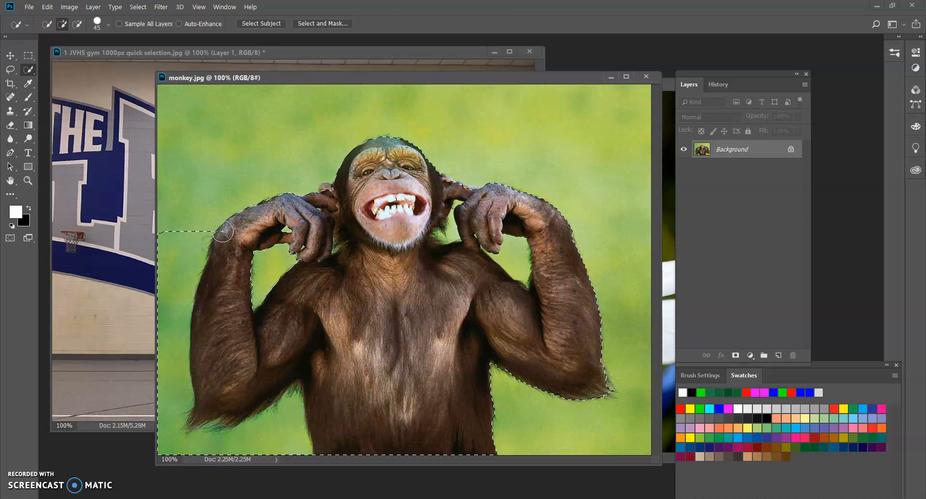
key("ctrl+z")
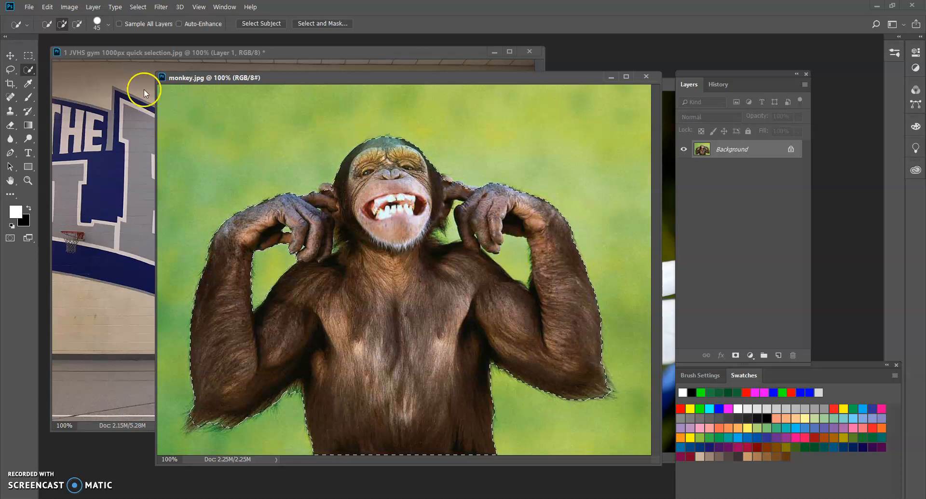
Step: Subtract the green gap between the ear and hand beside the EXIT-side arm from the monkey selection with a size 9 Quick Selection brush
left_click(77, 24)
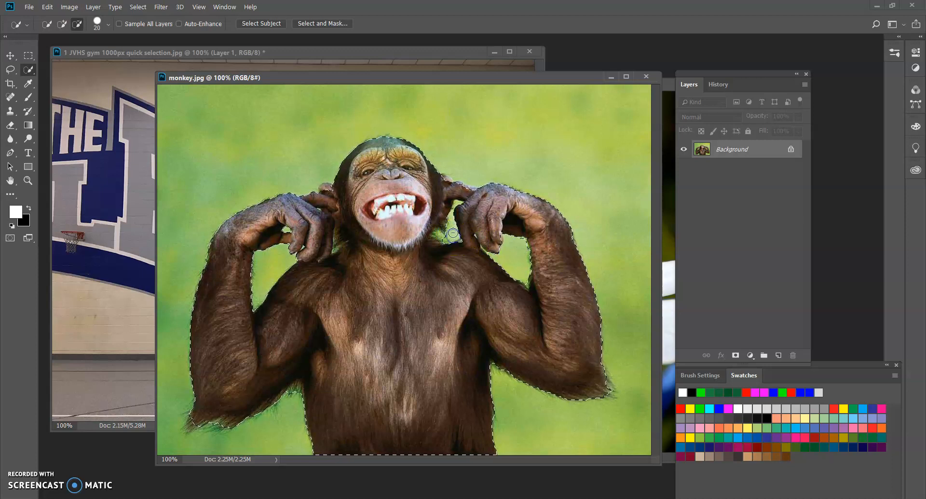
key("z")
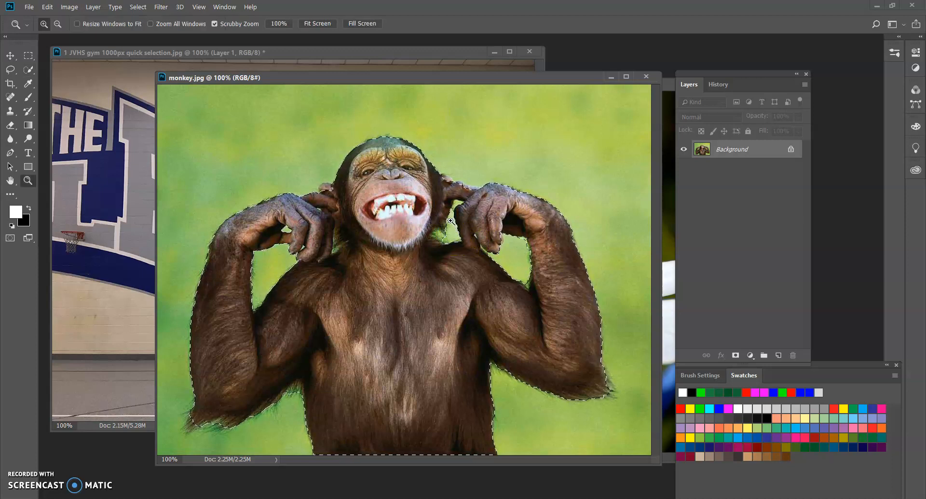
left_click_drag(445, 195, 480, 233)
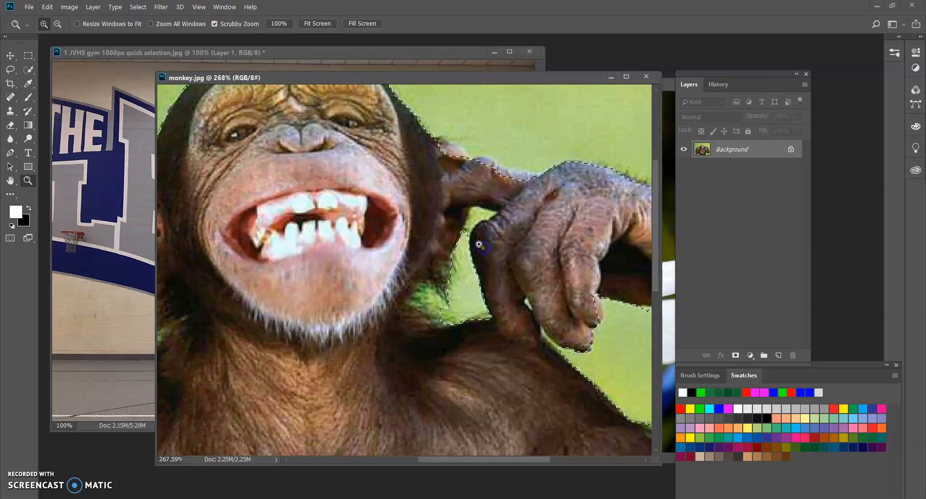
left_click(29, 69)
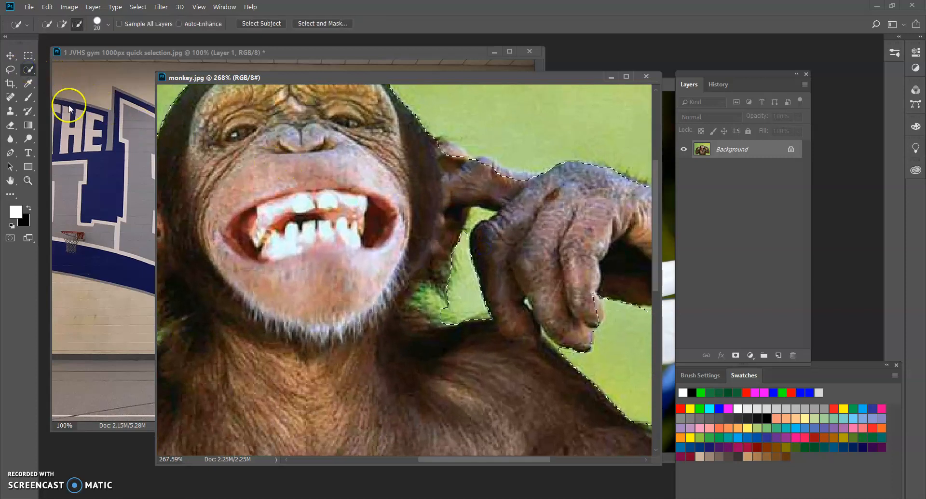
key("bracketleft")
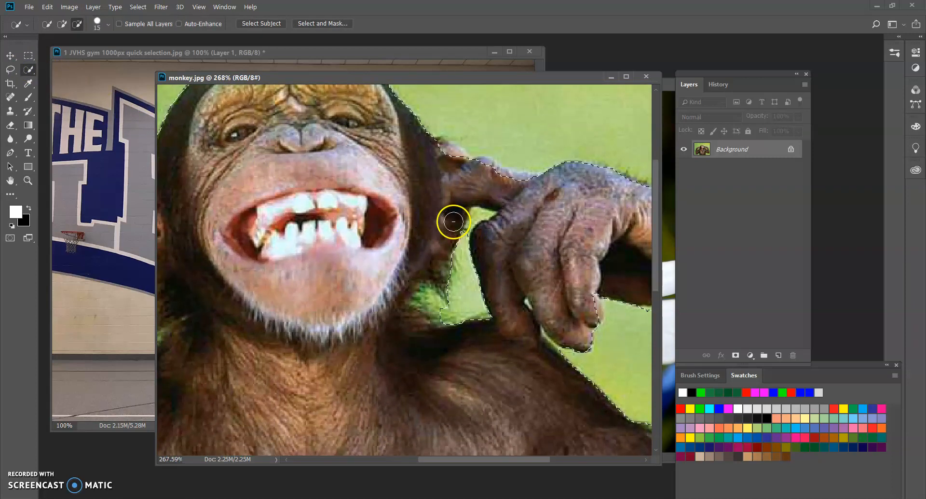
key("bracketleft")
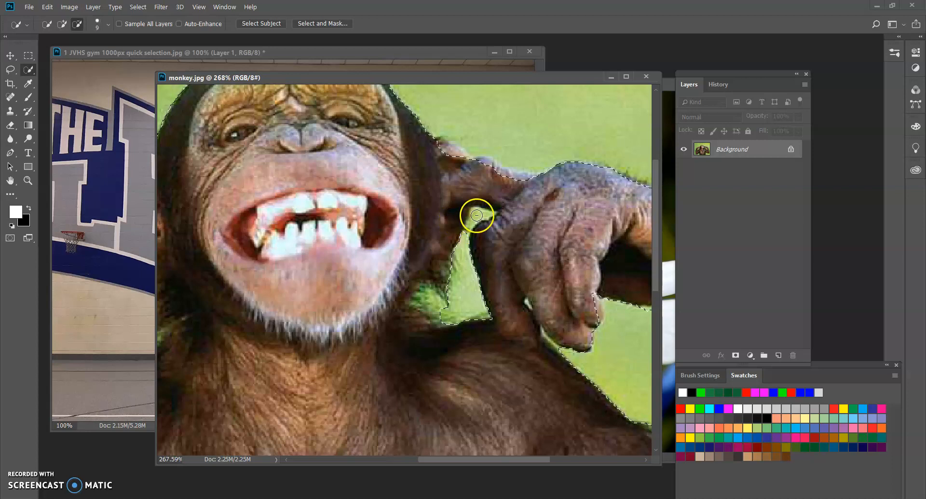
left_click_drag(478, 216, 469, 231)
Step: Add the missed edges of both ears and the finger beside the ear to the monkey selection with the Quick Selection Tool
mouse_move(602, 381)
left_mouse_down()
mouse_move(410, 346)
mouse_move(364, 366)
mouse_move(424, 371)
mouse_move(478, 350)
mouse_move(503, 372)
left_mouse_up()
left_click_drag(378, 253, 479, 331)
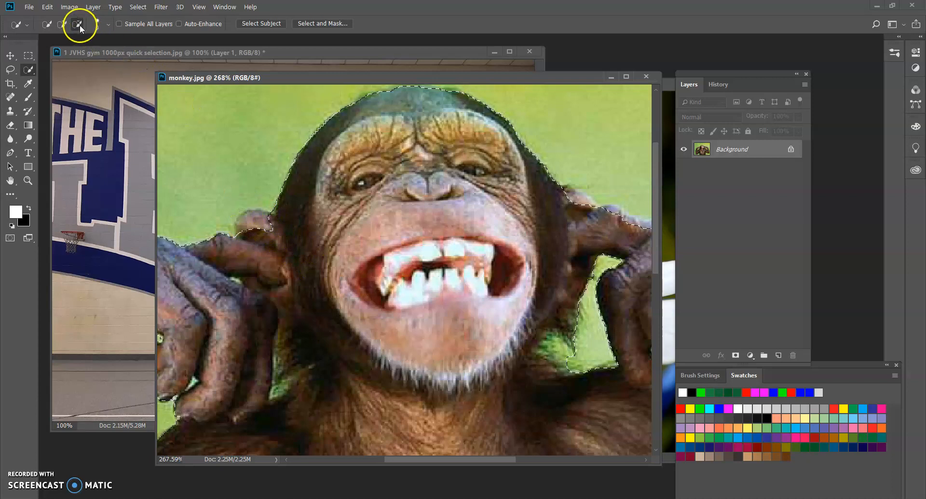
left_click(63, 23)
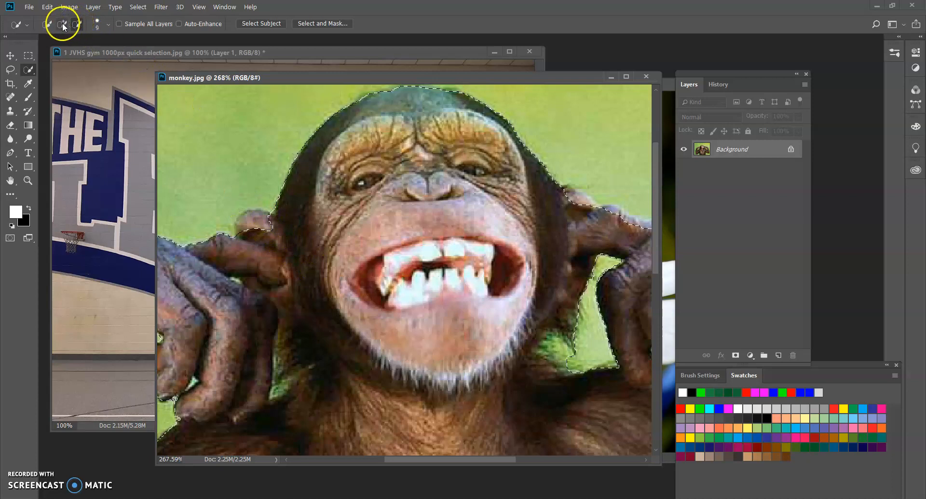
left_click(251, 220)
mouse_move(595, 248)
left_mouse_down()
mouse_move(466, 245)
mouse_move(394, 258)
left_mouse_up()
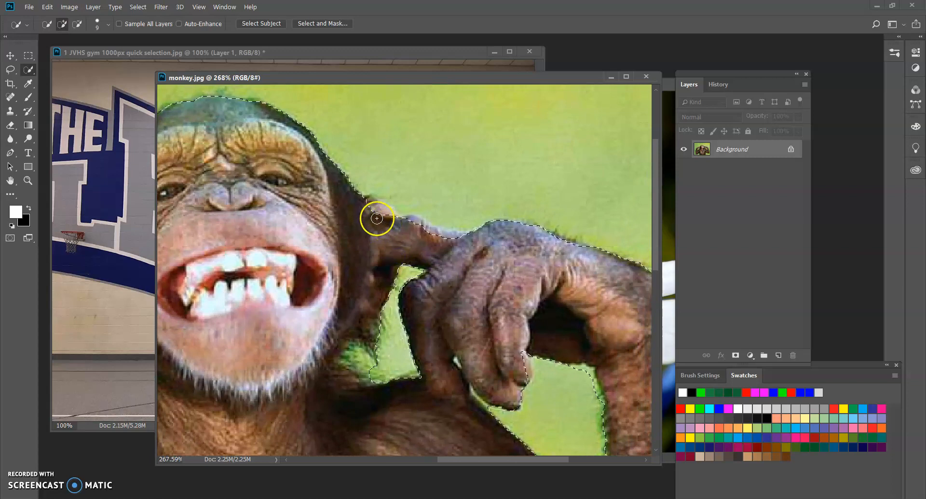
left_click(409, 227)
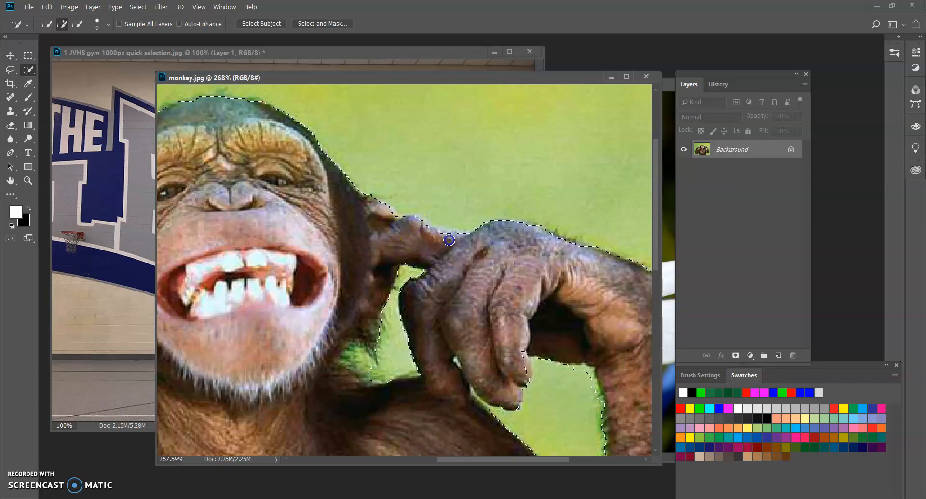
left_click(462, 267)
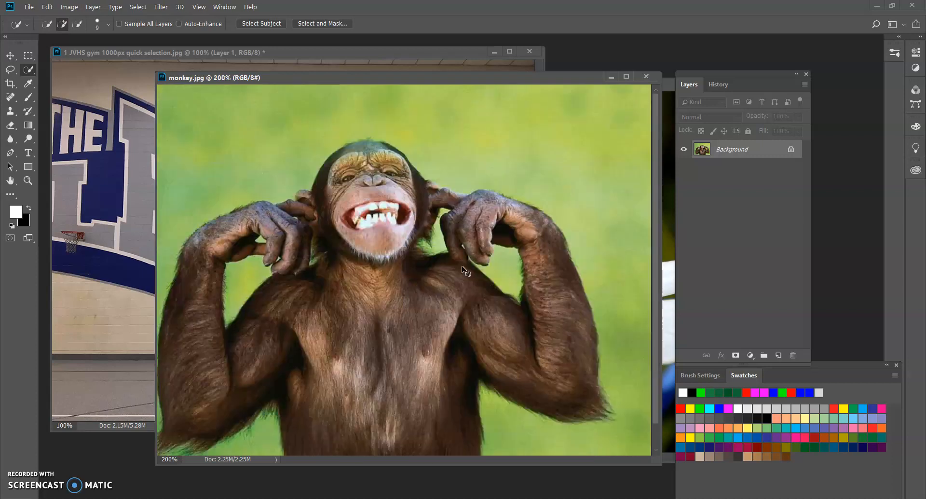
Step: Move the selected monkey into the gym image with the Move tool, shifting the monkey window aside to make room
key("ctrl+minus")
left_click_drag(316, 77, 458, 78)
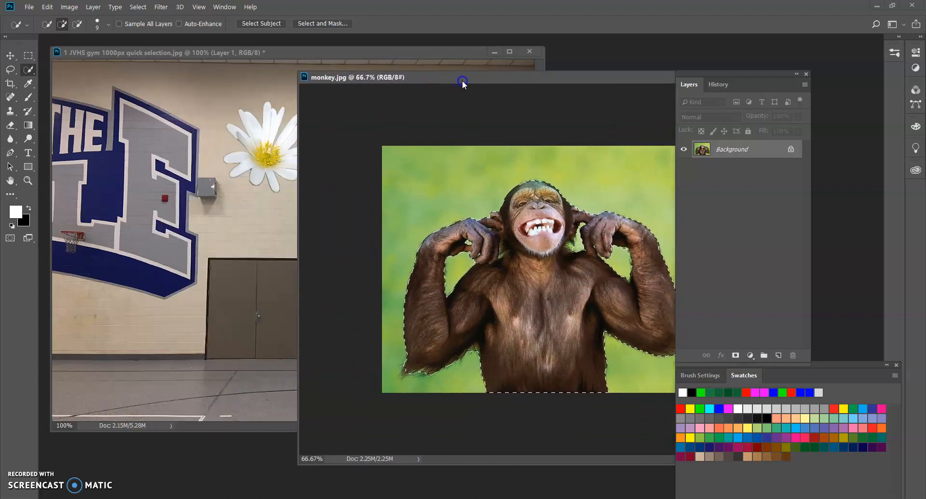
left_click(11, 55)
left_click_drag(527, 302, 271, 270)
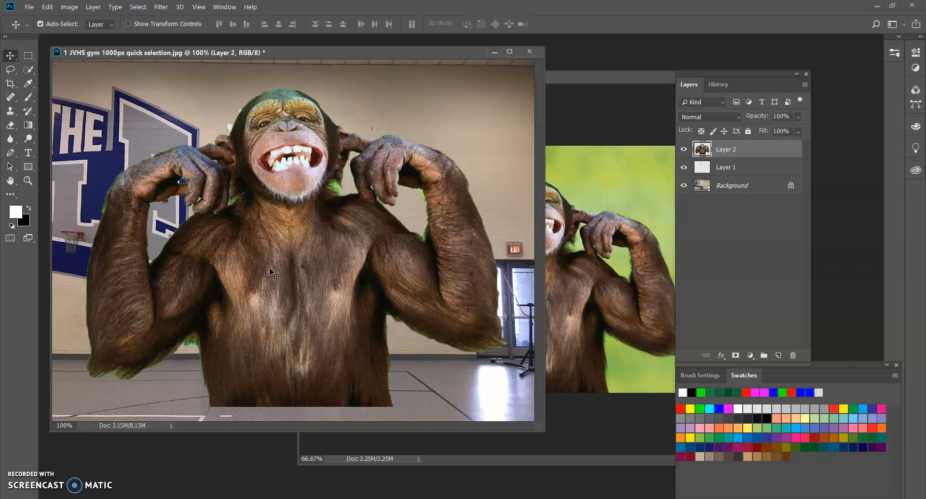
Step: Scale the monkey to about 26.5% with Free Transform and place it against the gym wall between the brown double doors and the exit
key("ctrl+t")
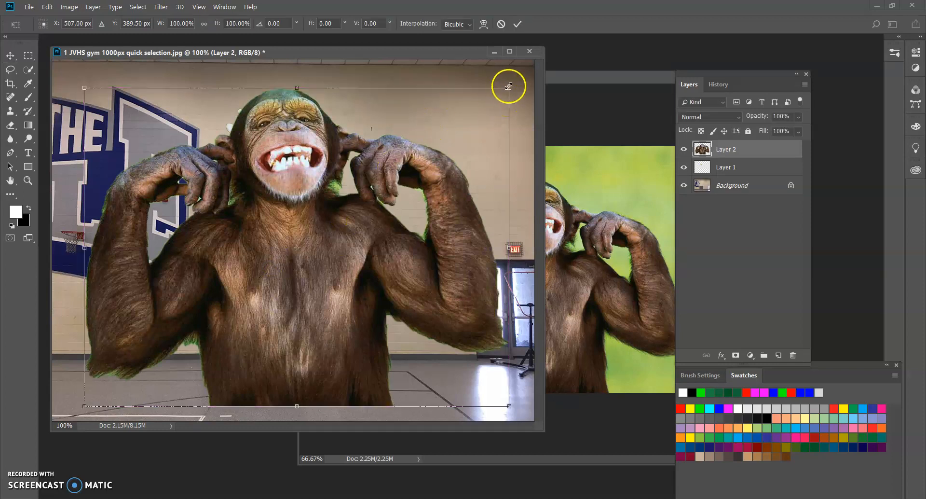
left_click_drag(511, 87, 216, 344)
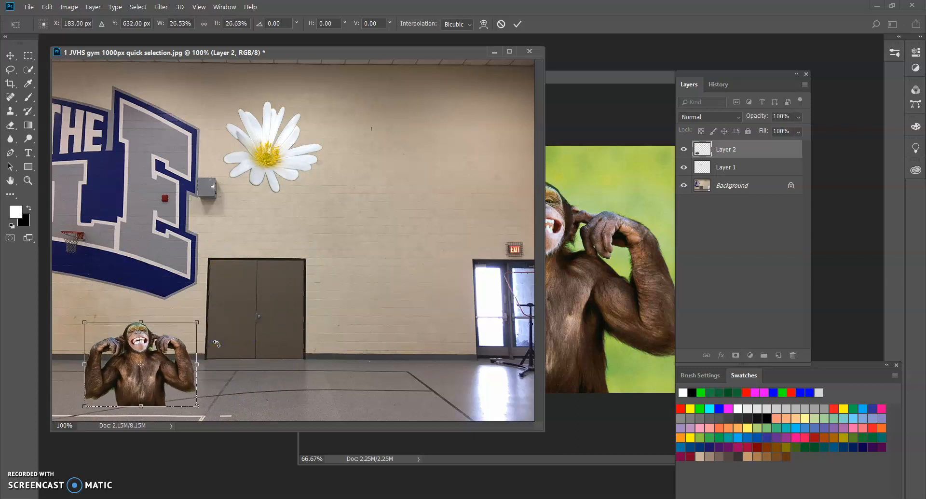
key("Return")
left_click_drag(154, 372, 408, 322)
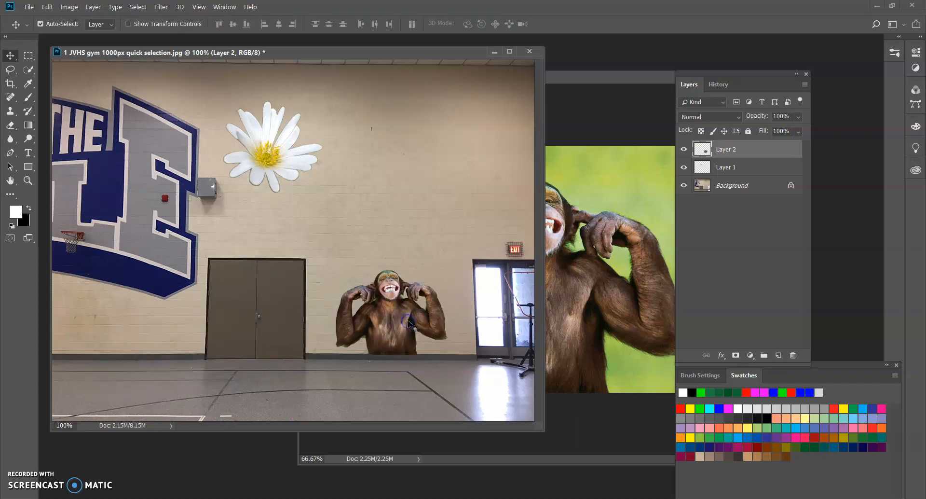
Step: Bring the Layers panel beside the gym image and try out the monkey layer's opacity, returning it to 100%
left_click_drag(756, 73, 622, 99)
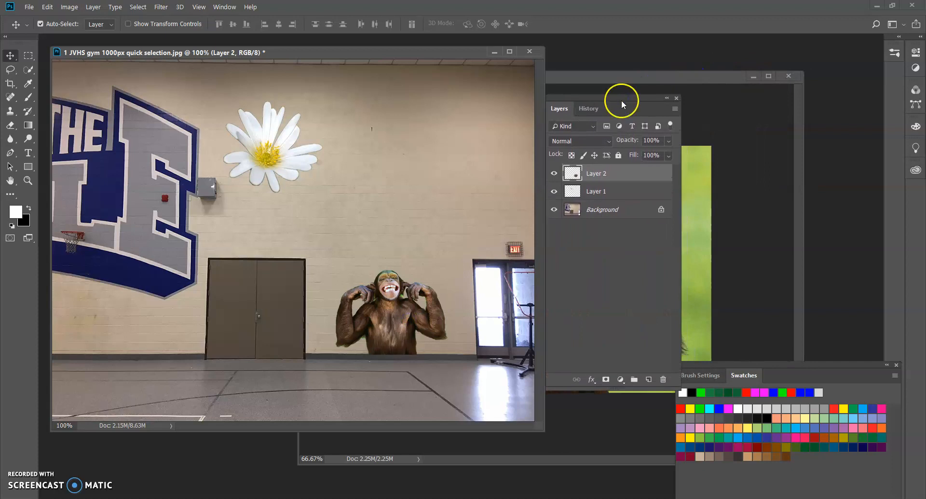
left_click(668, 140)
mouse_move(666, 151)
left_mouse_down()
mouse_move(653, 151)
mouse_move(674, 155)
left_mouse_up()
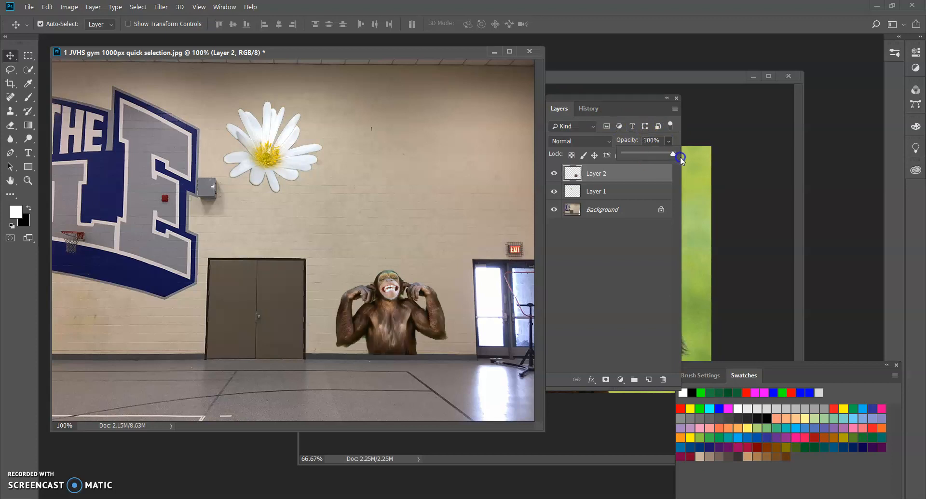
Step: Try out blending modes such as Dissolve, Screen, Hard Light and Pin Light on the monkey layer, returning it to Normal
left_click(601, 140)
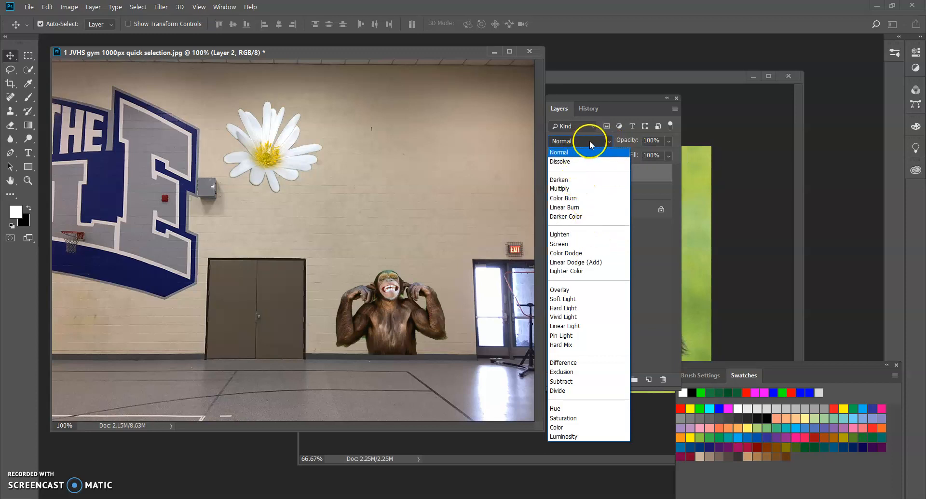
left_click(588, 152)
key("Down")
key("Down")
key("Down")
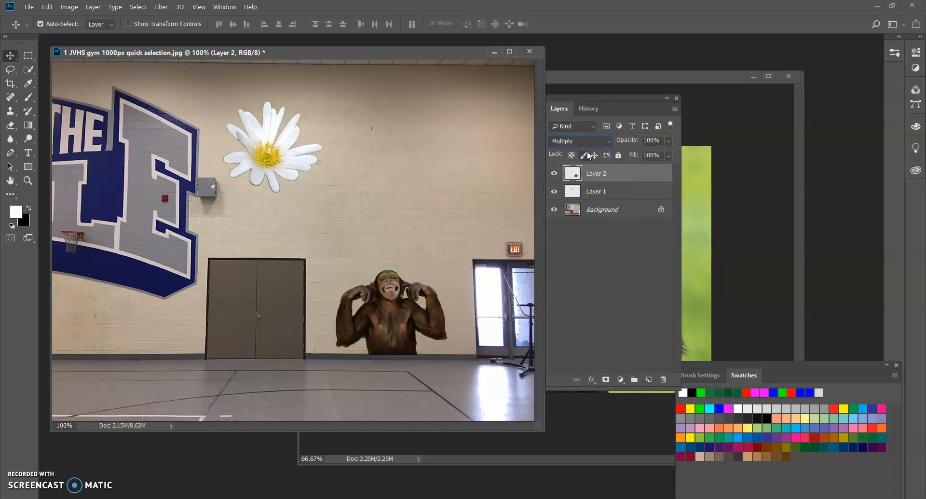
key("Down")
key("Down")
key("Down")
key("Down")
key("Down")
key("Down")
key("Down")
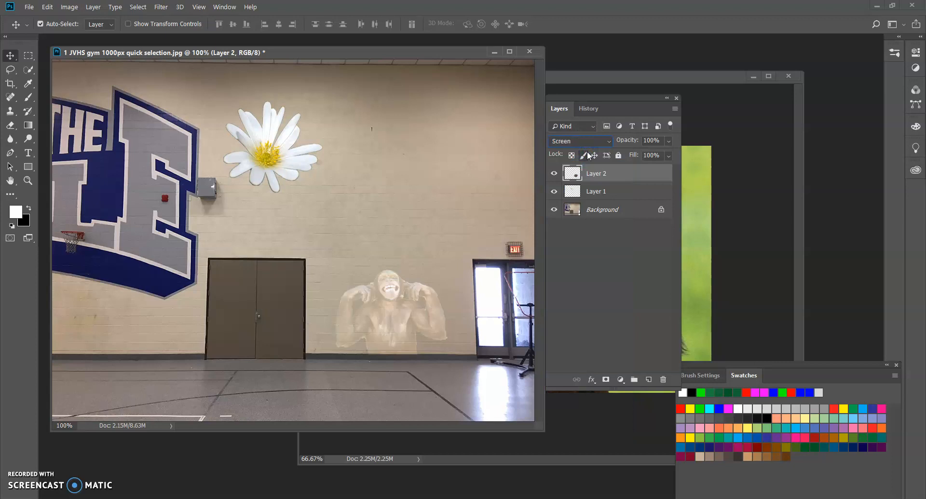
key("Down")
key("Down")
key("Down")
key("Down")
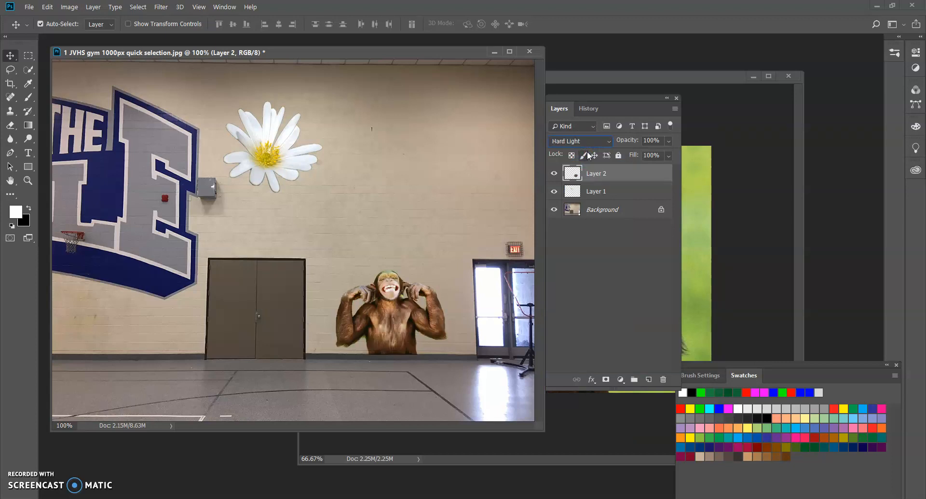
key("Down")
key("Down")
key("Down")
key("Down")
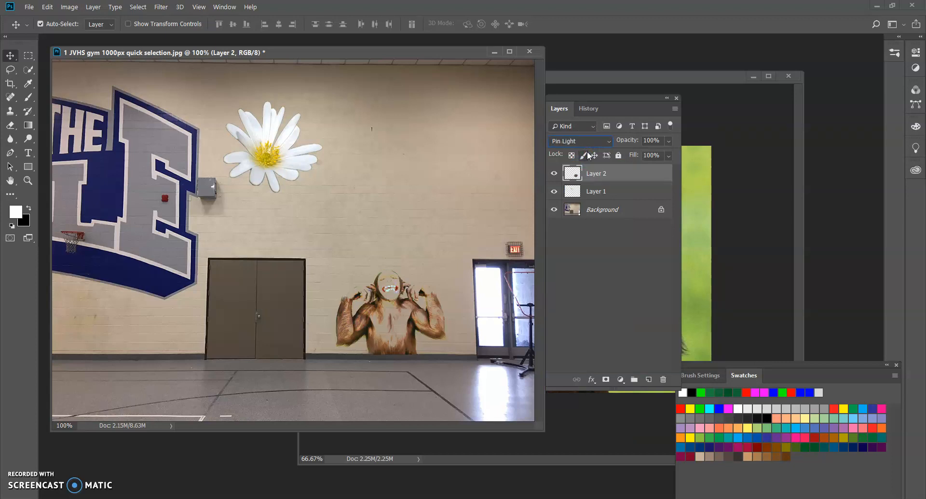
key("Down")
key("Down")
key("Up")
key("Up")
key("Up")
key("Up")
key("Up")
key("Up")
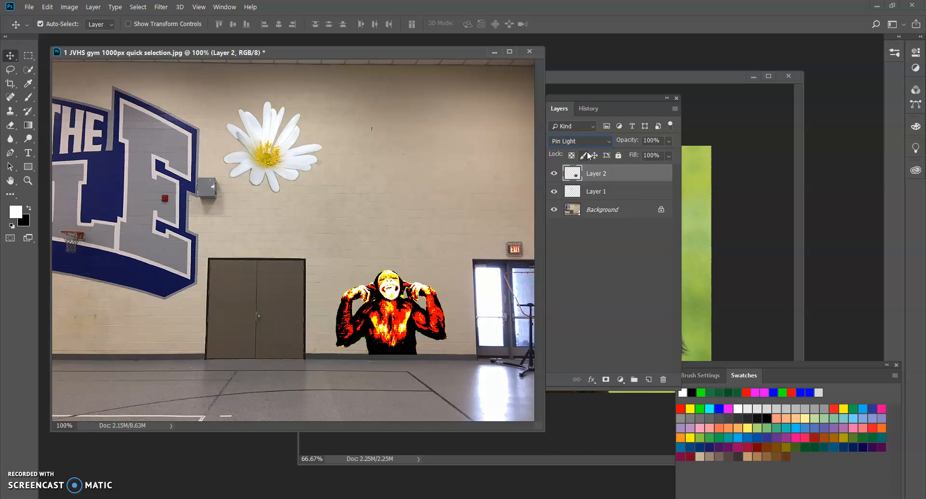
key("Up")
key("Up")
key("Up")
key("Up")
key("Up")
key("Up")
key("Up")
key("Up")
key("Up")
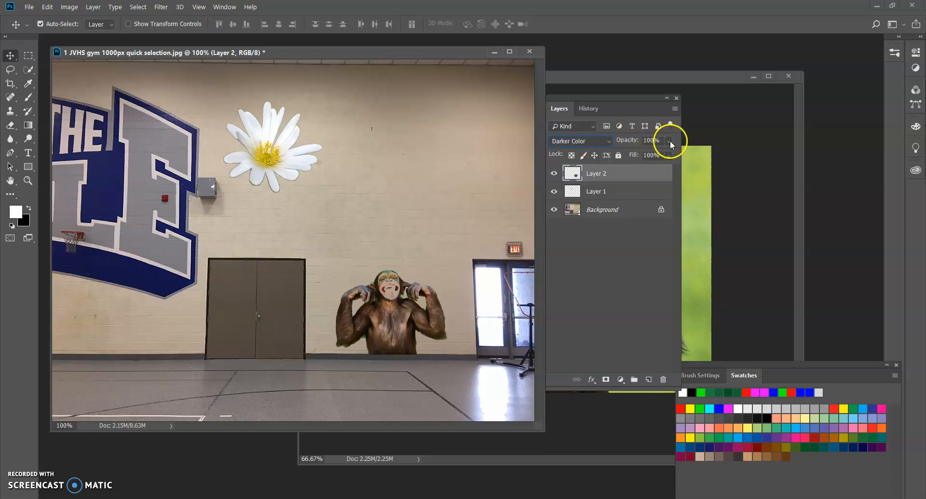
key("Up")
key("Up")
key("Up")
key("Up")
key("Up")
Step: Set the monkey layer's opacity to 64%, and reposition the gym window and the Layers panel side by side
left_click(669, 141)
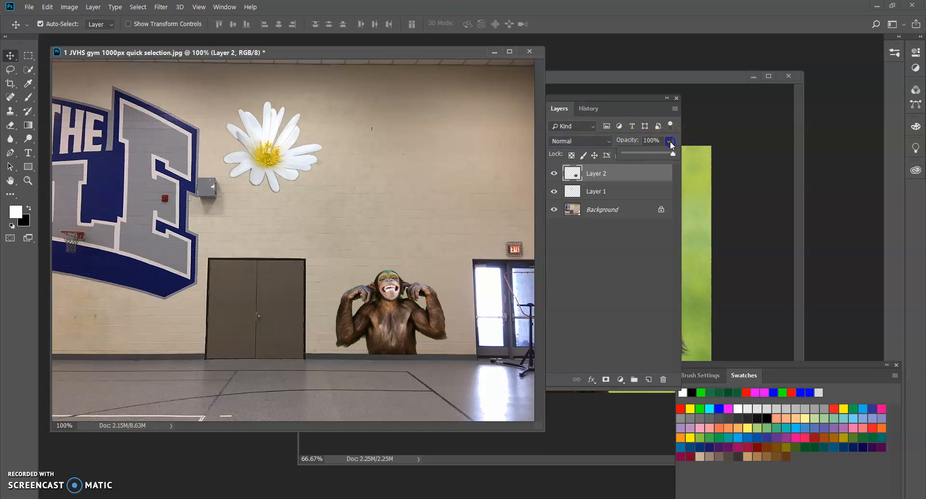
left_click_drag(657, 155, 654, 154)
left_click_drag(325, 48, 355, 49)
left_click_drag(571, 99, 611, 83)
Step: Look over the source images in the "1 quick selection" folder in File Explorer, and return to the gym image in Photoshop
left_click(317, 493)
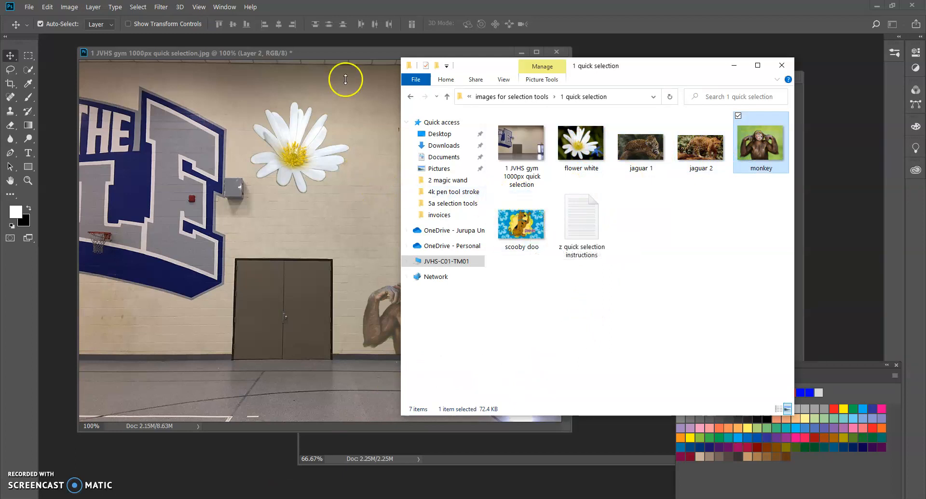
left_click_drag(459, 70, 516, 88)
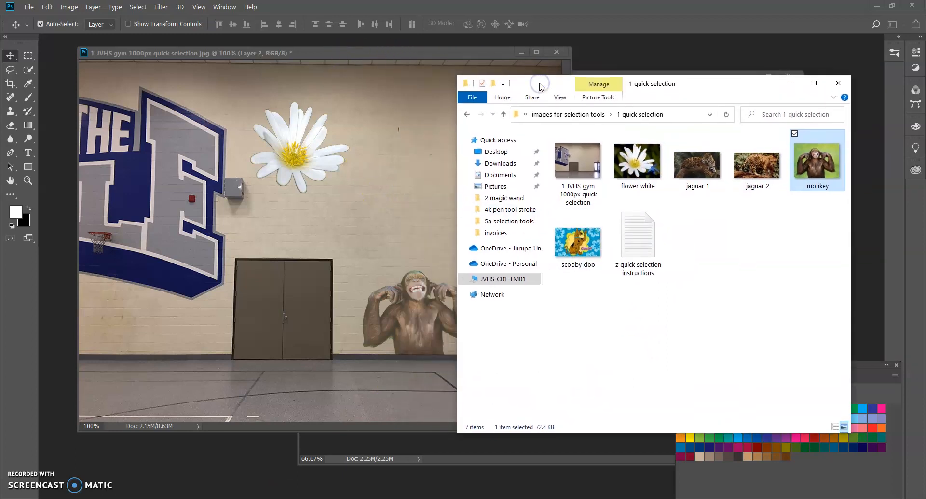
left_click(492, 52)
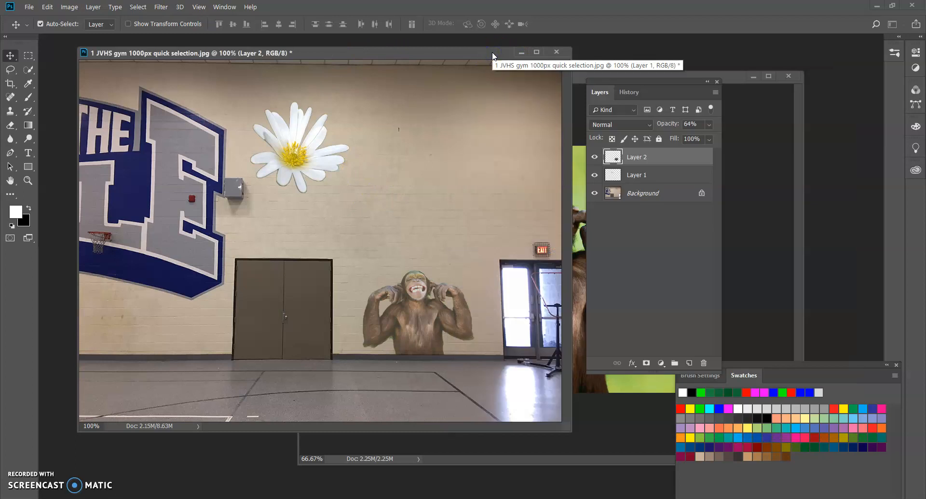